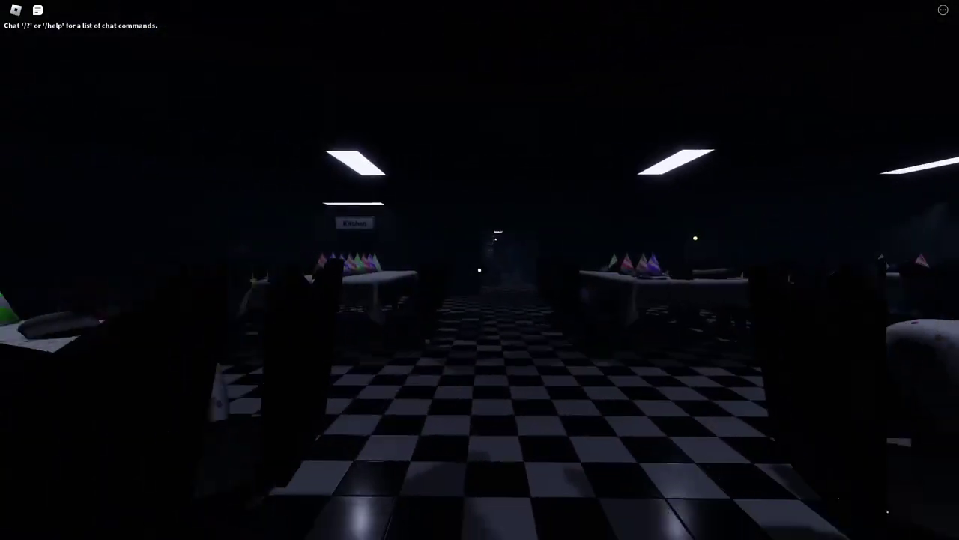
- Walk past the tables, Kitchen sign and lockers, through the star-decorated room, to the office
{"action": "key", "text": "w"}
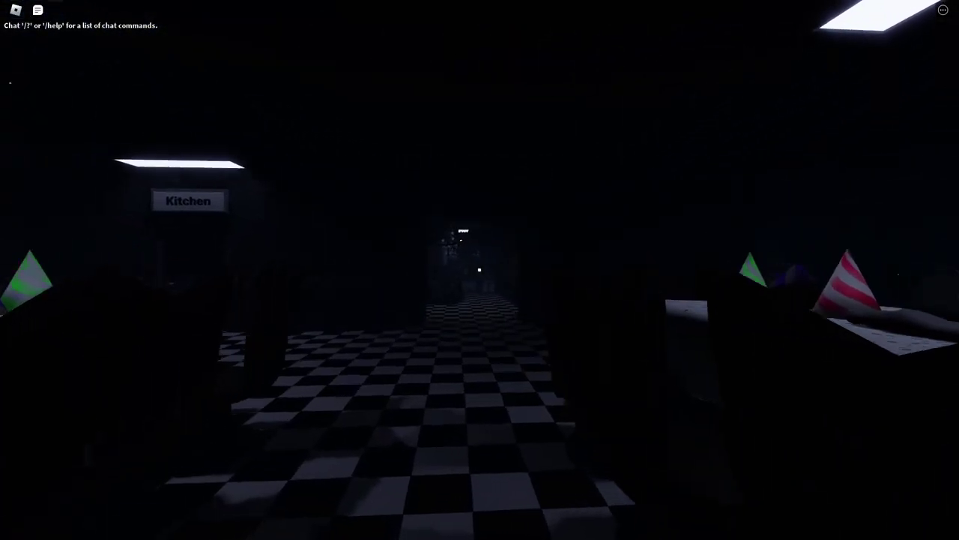
{"action": "key", "text": "w"}
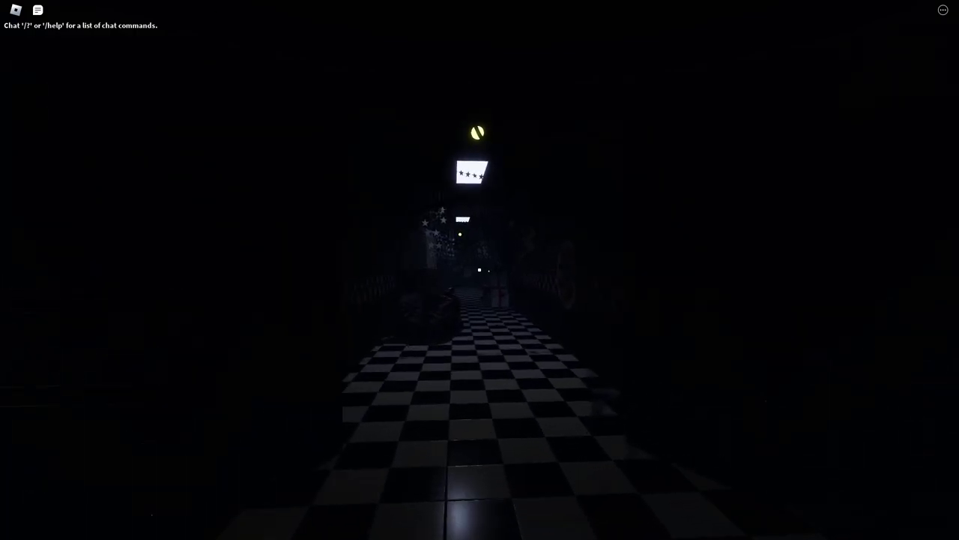
{"action": "key", "text": "w"}
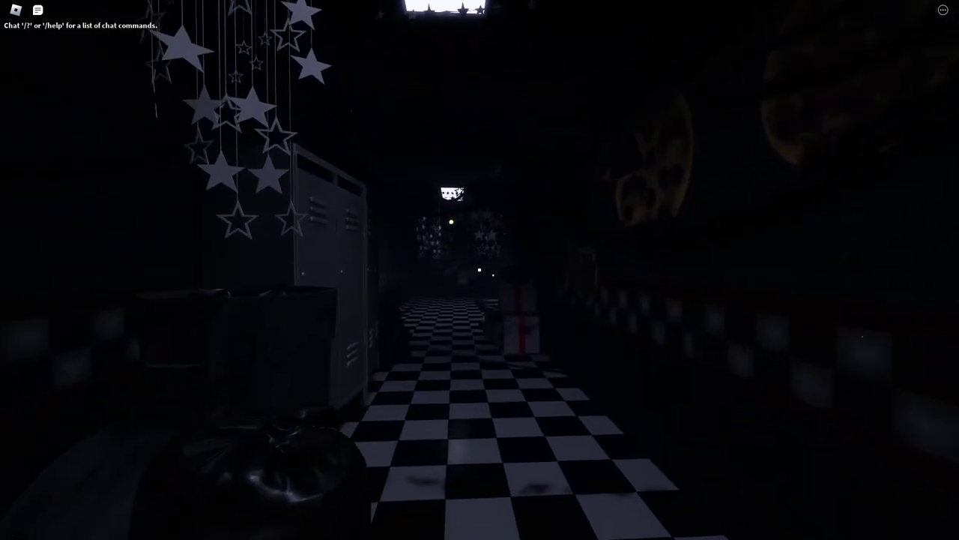
{"action": "key", "text": "w"}
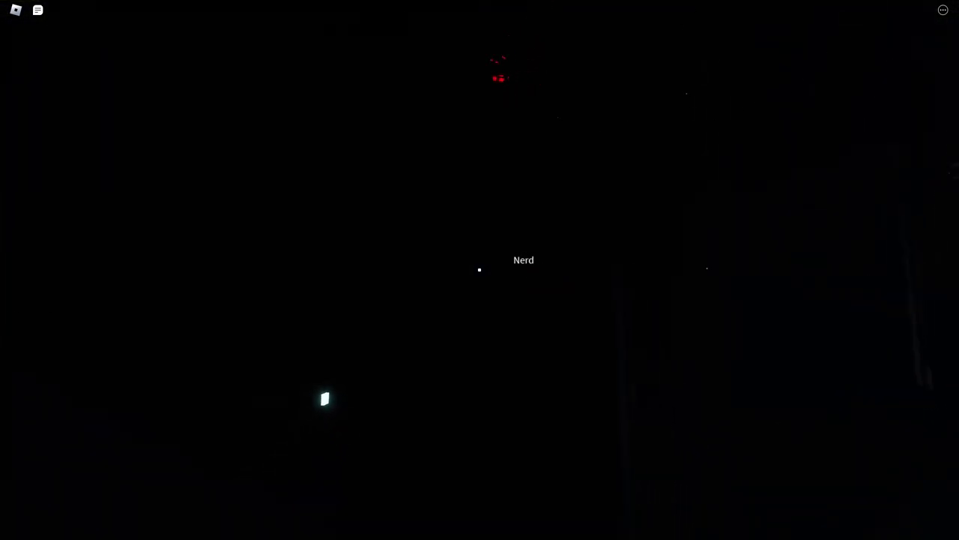
{"action": "key", "text": "w"}
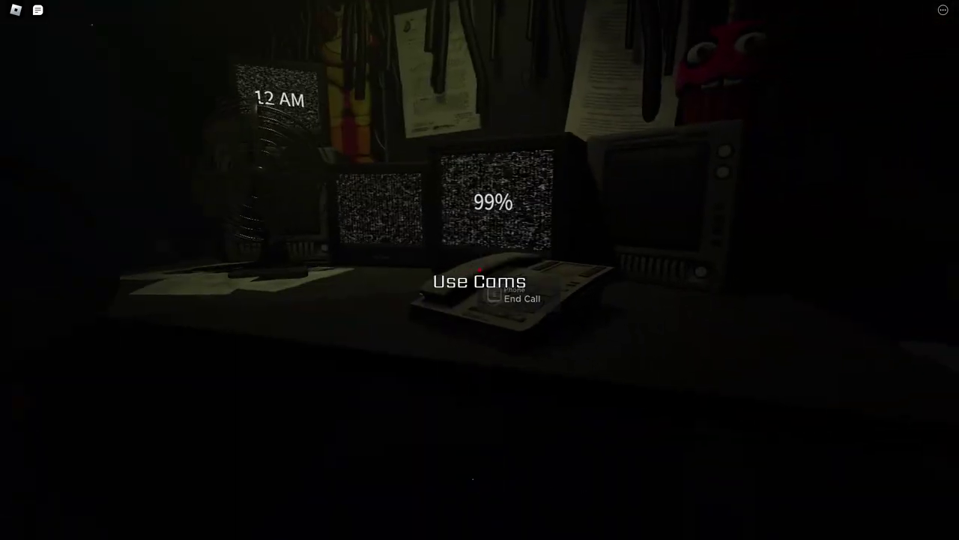
- Hang up the phone call, scout the dark office and doorway, then walk back to the desk
{"action": "key", "text": "e"}
{"action": "key", "text": "w"}
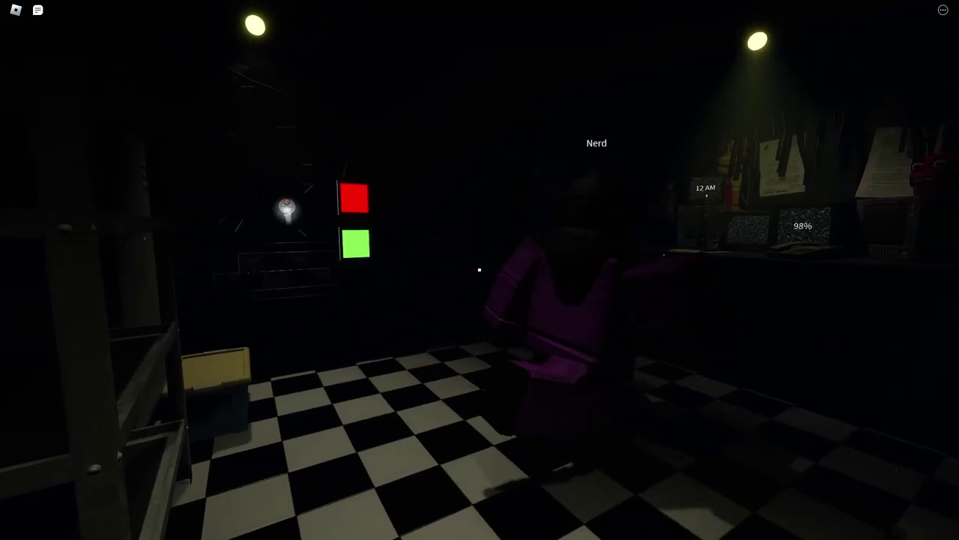
{"action": "key", "text": "w"}
{"action": "key", "text": "w"}
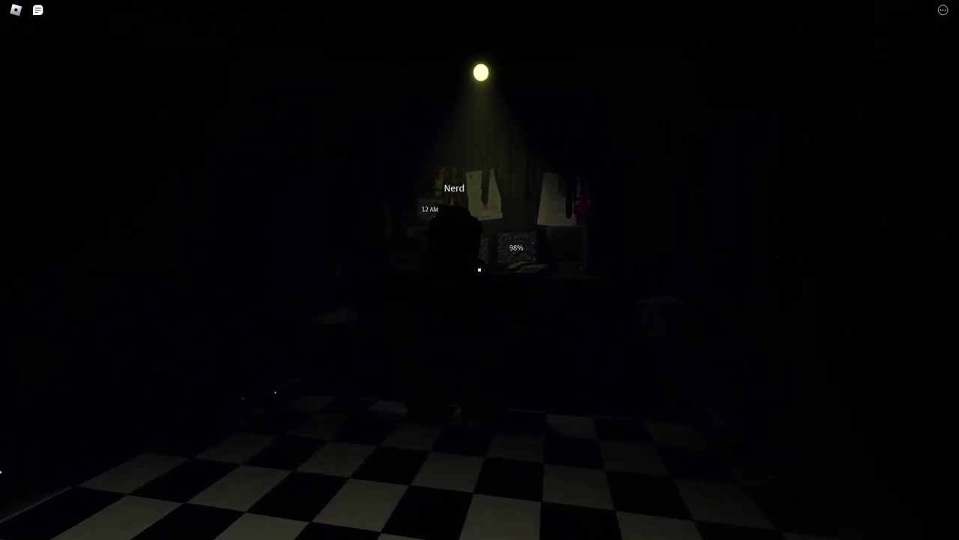
{"action": "key", "text": "a"}
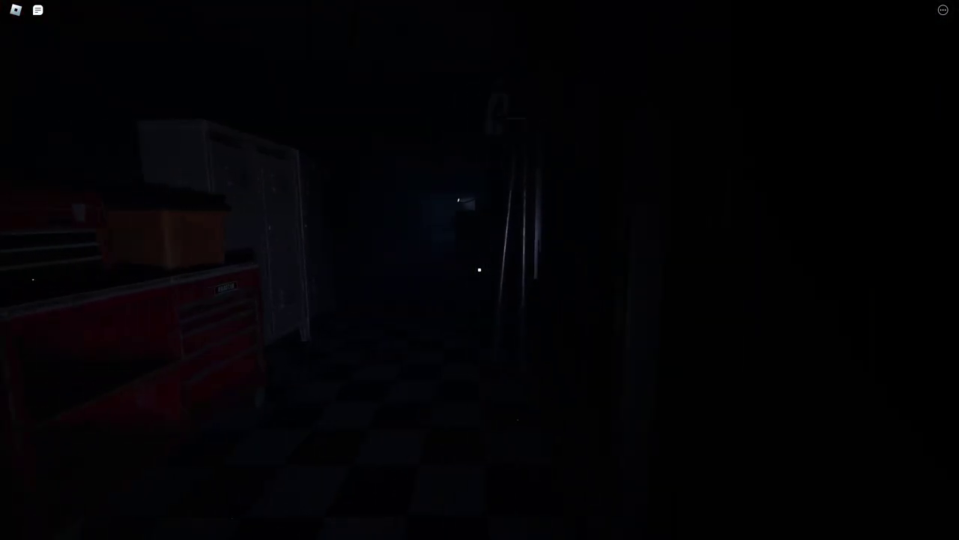
{"action": "key", "text": "a"}
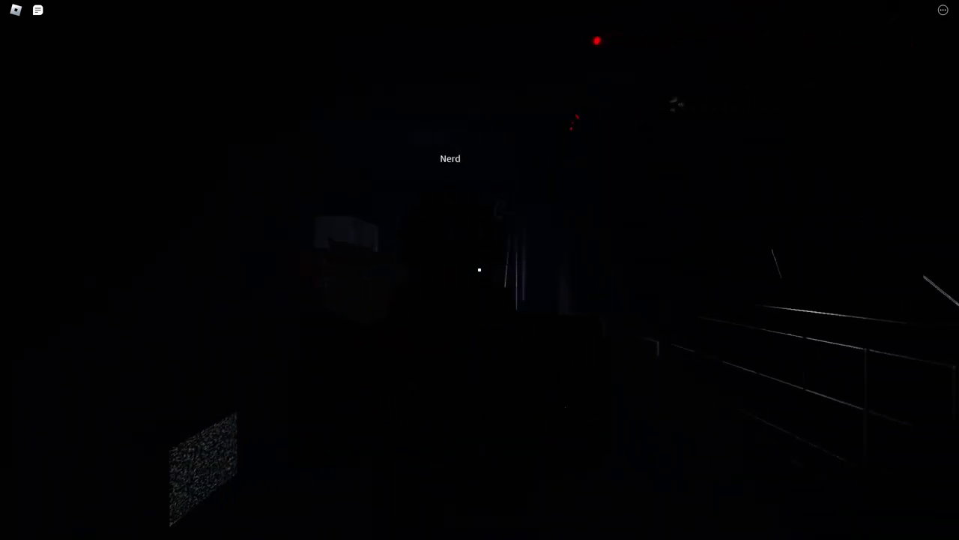
{"action": "key", "text": "w"}
{"action": "key", "text": "w"}
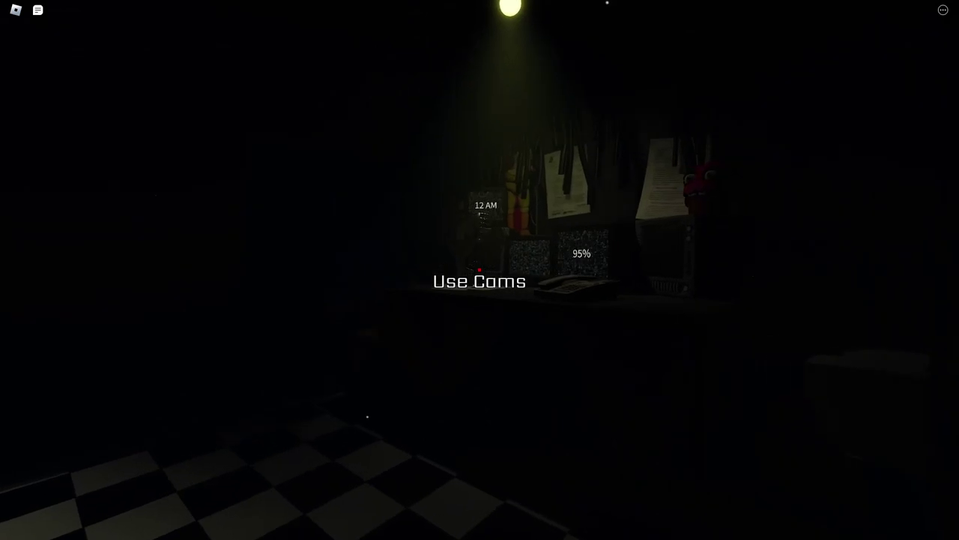
- Bring up the camera monitor, view the dark hallway feed, and exit back to the desk
{"action": "left_click", "coordinate": [480, 270]}
{"action": "left_click", "coordinate": [708, 345]}
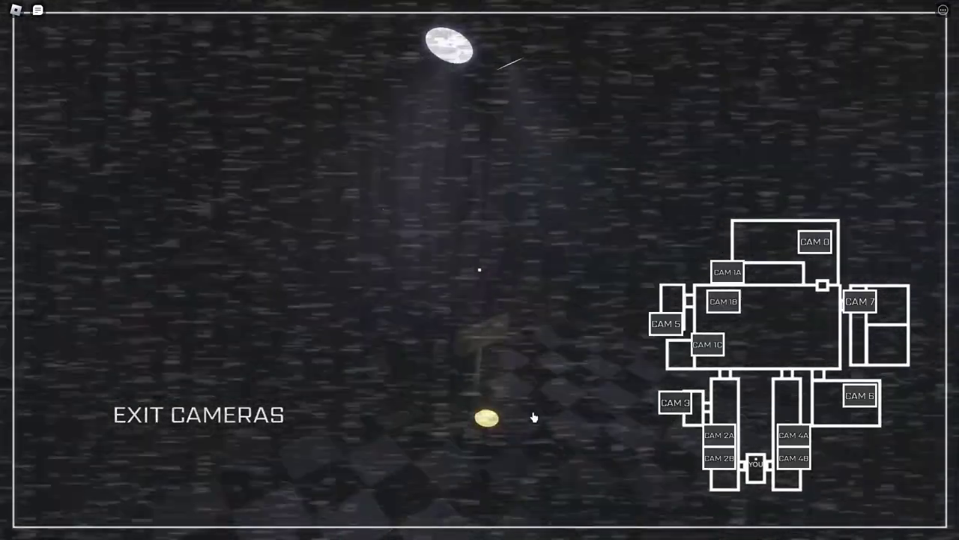
{"action": "left_click", "coordinate": [199, 415]}
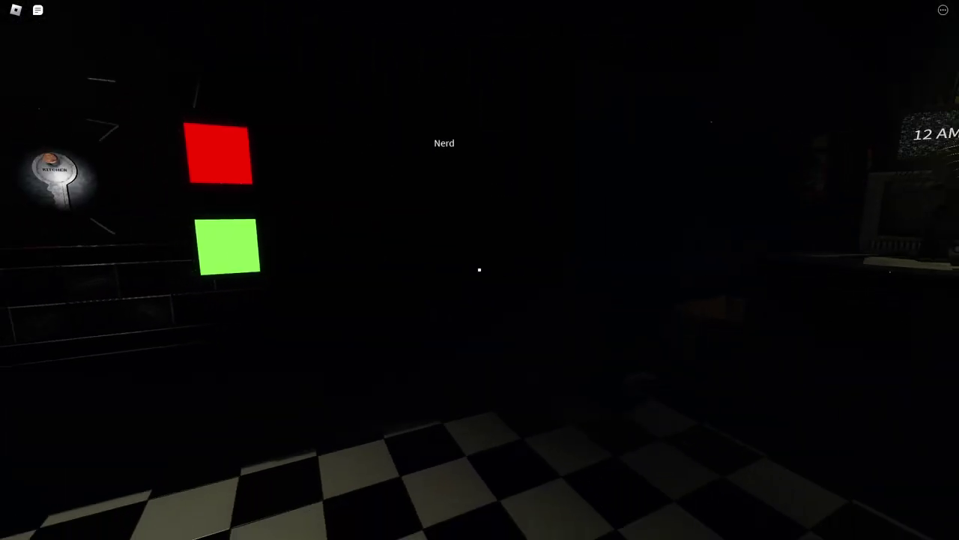
- Reopen the cameras and check feeds, including the animatronic room and the audio-only room
{"action": "left_click", "coordinate": [479, 270]}
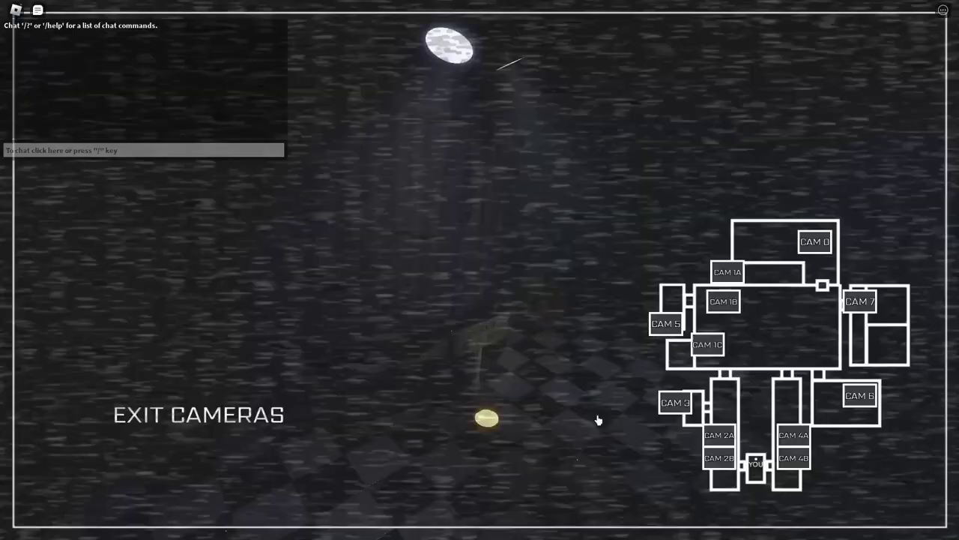
{"action": "left_click", "coordinate": [709, 433]}
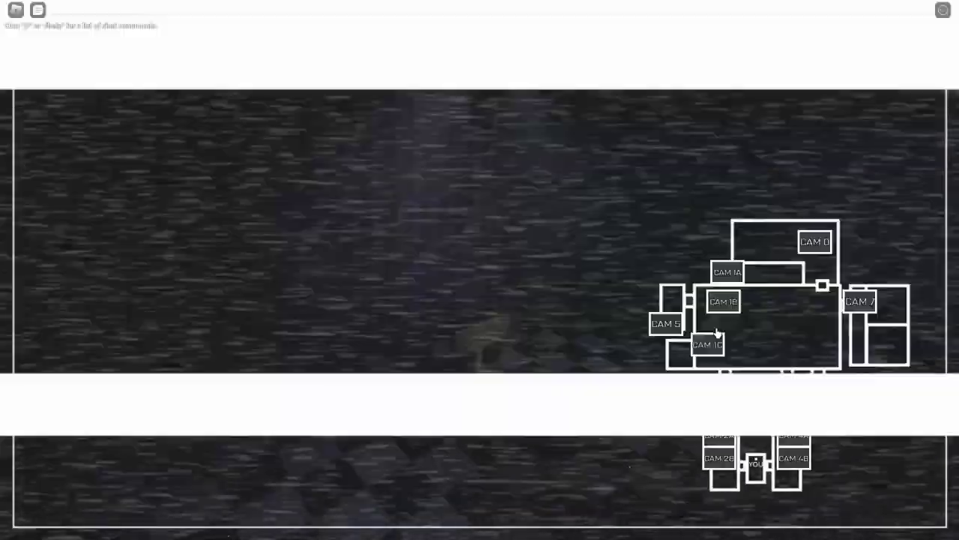
{"action": "left_click", "coordinate": [727, 272]}
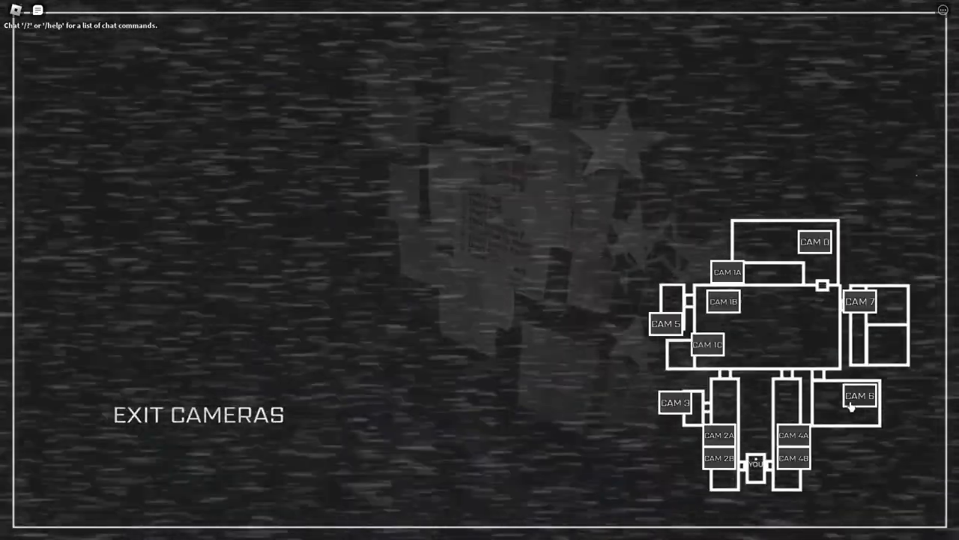
{"action": "left_click", "coordinate": [862, 299]}
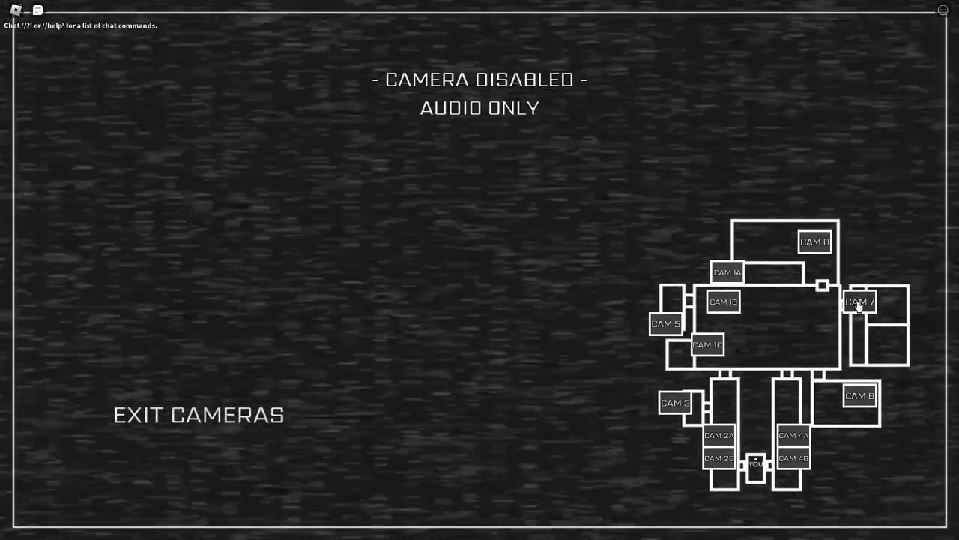
{"action": "left_click", "coordinate": [720, 434]}
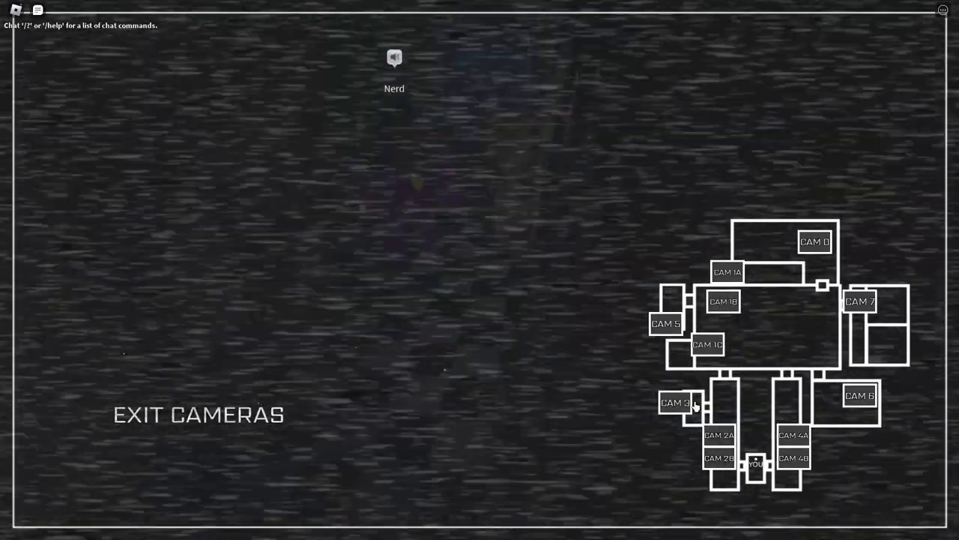
- Cycle through more camera feeds, including one showing another player, then close the monitor
{"action": "left_click", "coordinate": [678, 403]}
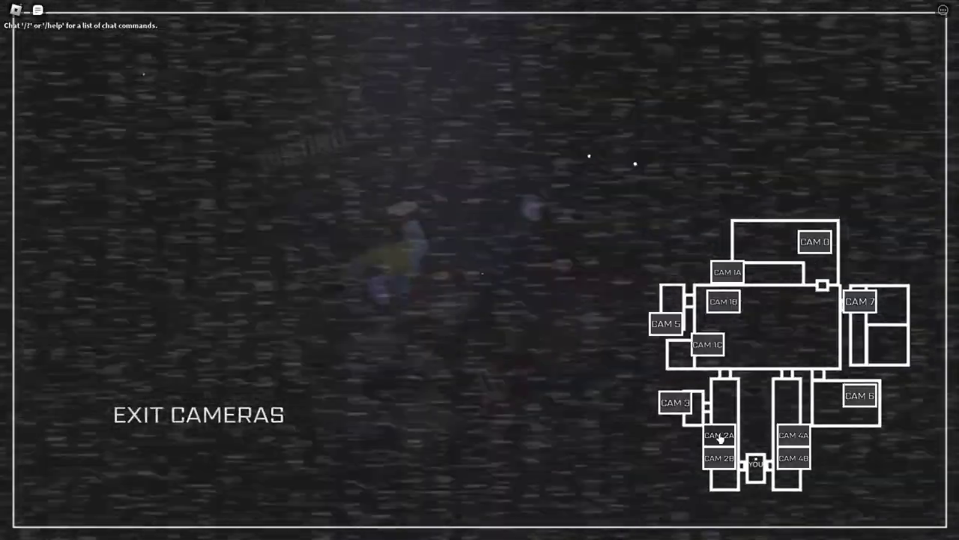
{"action": "left_click", "coordinate": [719, 436]}
{"action": "left_click", "coordinate": [676, 403]}
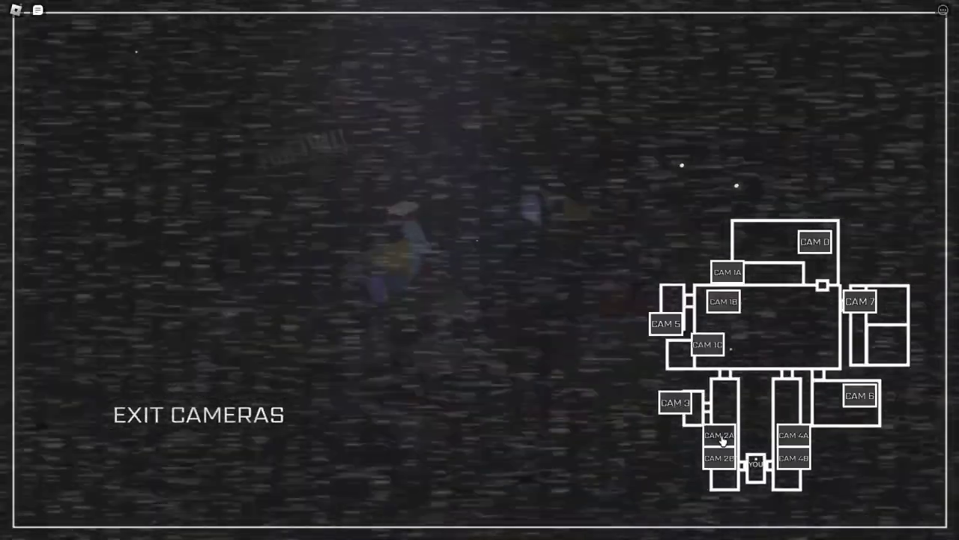
{"action": "left_click", "coordinate": [723, 441]}
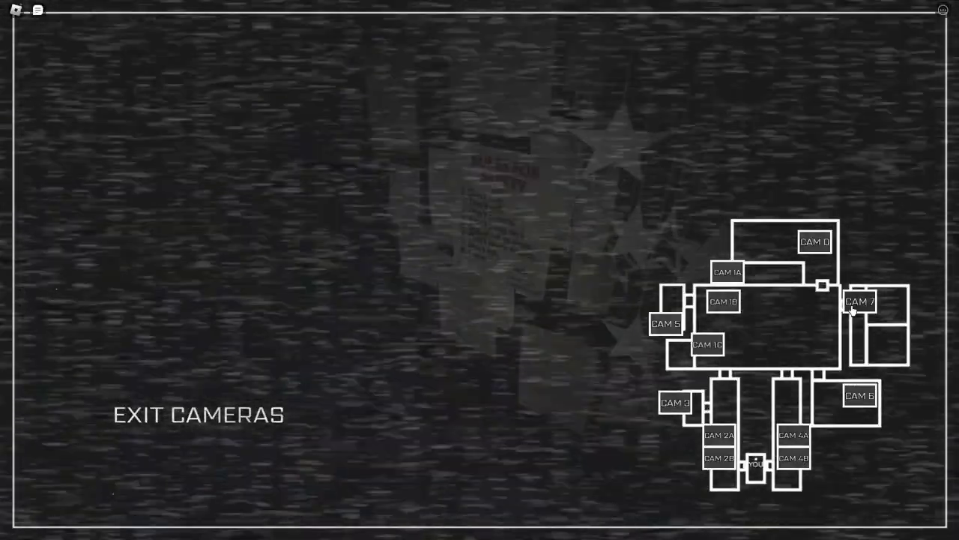
{"action": "left_click", "coordinate": [854, 309]}
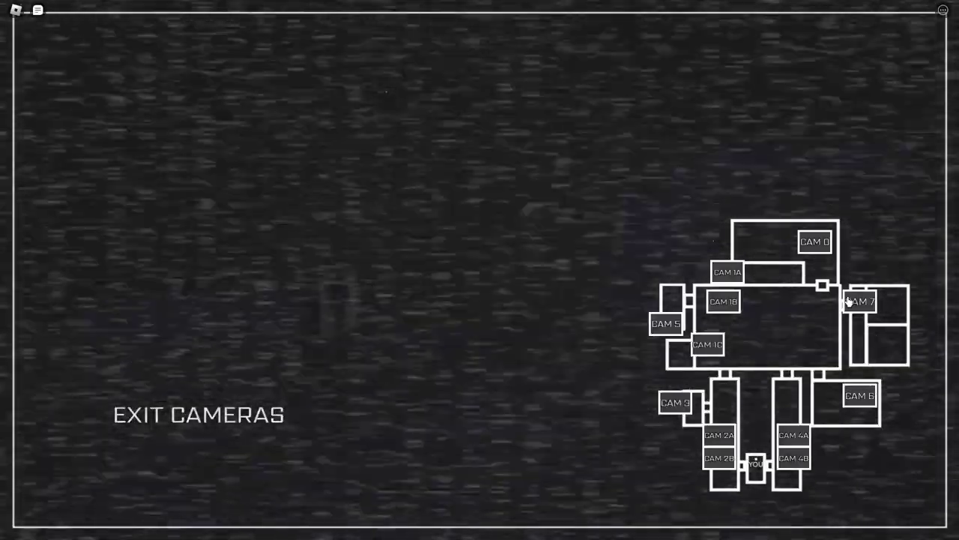
{"action": "key", "text": "Escape"}
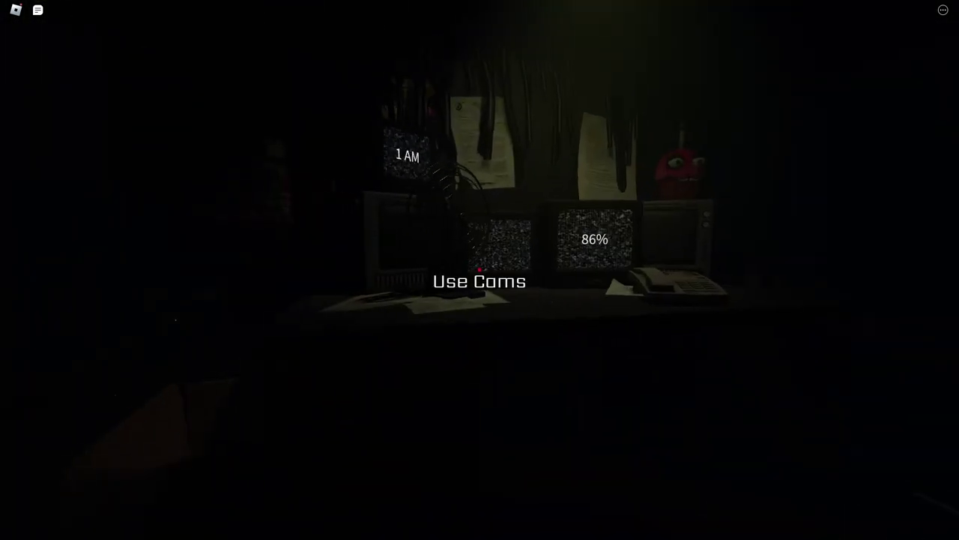
- Open the cameras, check CAM 2A, 4A and 7, then exit back to the office
{"action": "left_click", "coordinate": [480, 270]}
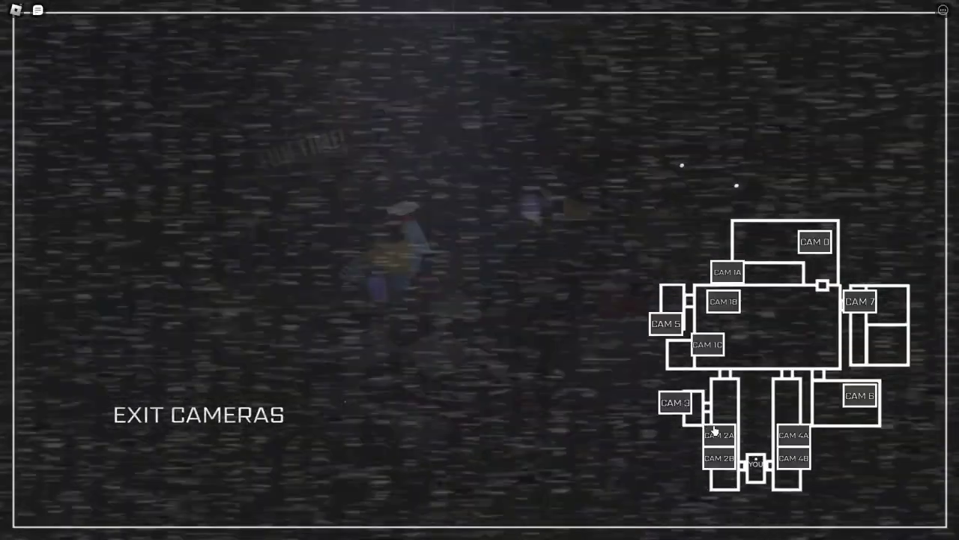
{"action": "left_click", "coordinate": [718, 434]}
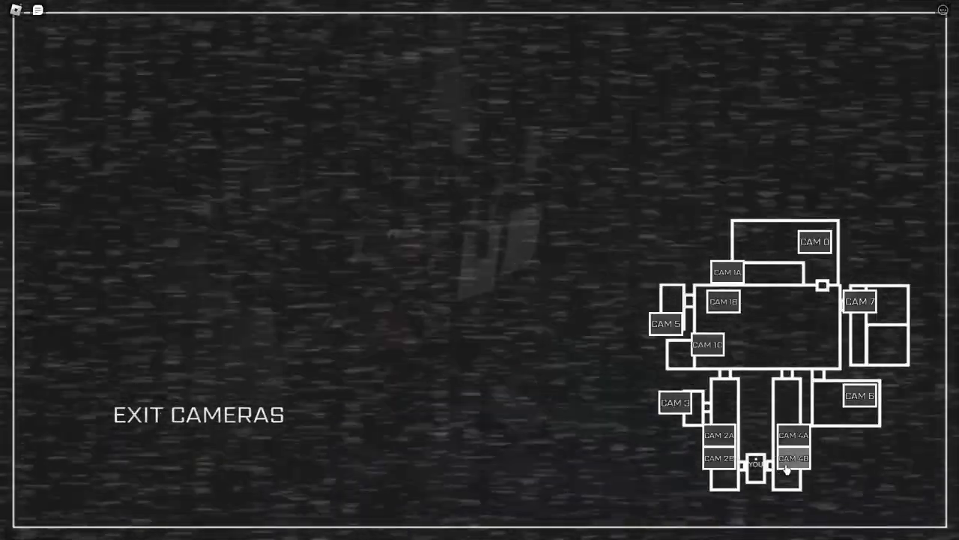
{"action": "left_click", "coordinate": [793, 435]}
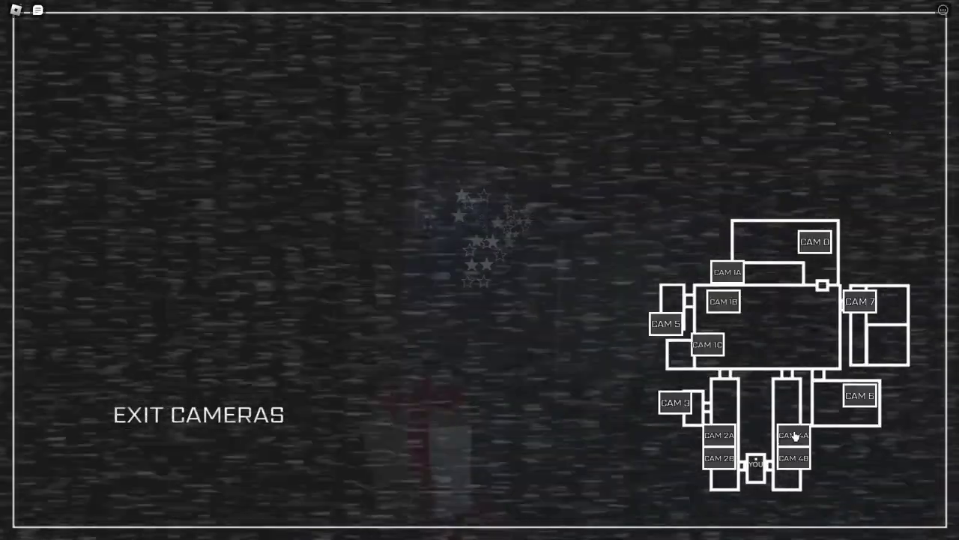
{"action": "left_click", "coordinate": [859, 301]}
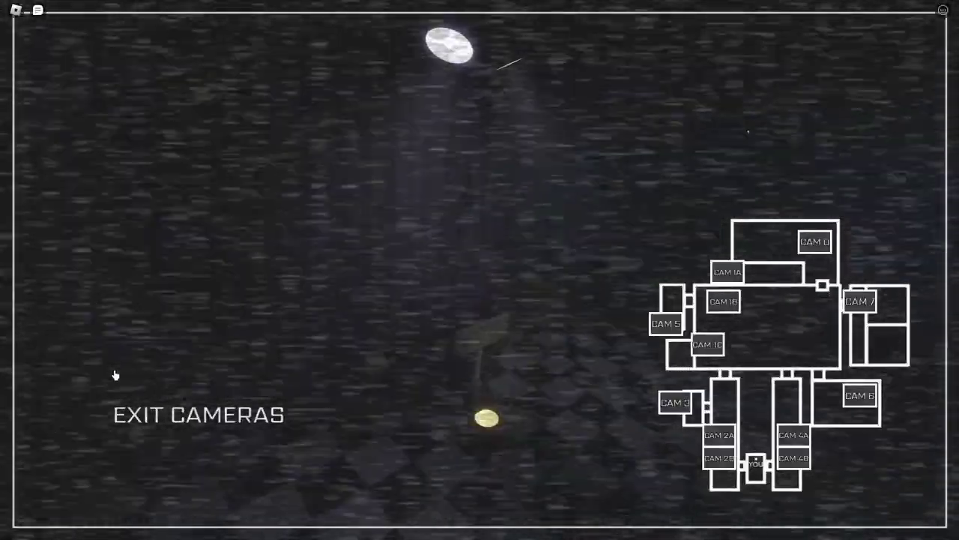
{"action": "left_click", "coordinate": [199, 414]}
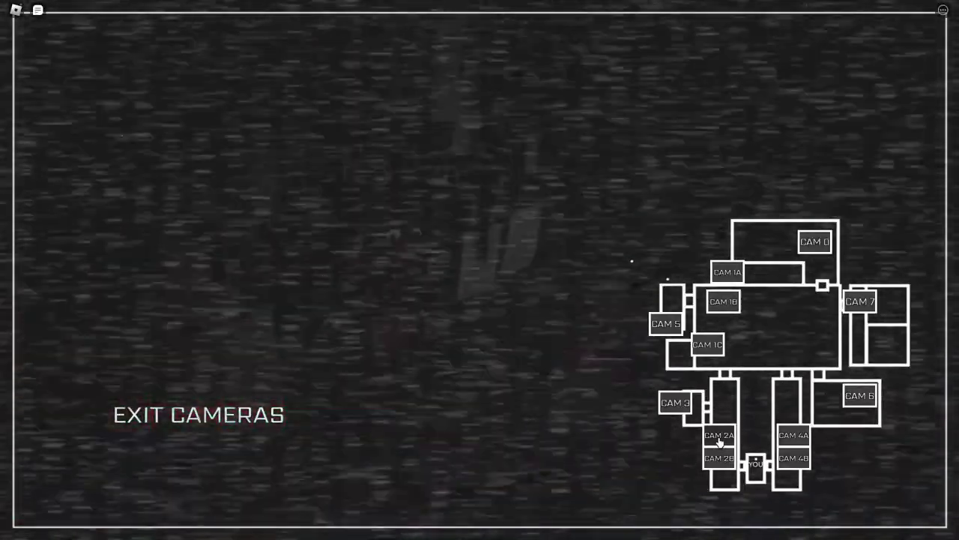
- View the star-and-poster room on CAM 4B, then leave the monitor to check the office door
{"action": "left_click", "coordinate": [720, 443]}
{"action": "left_click", "coordinate": [795, 453]}
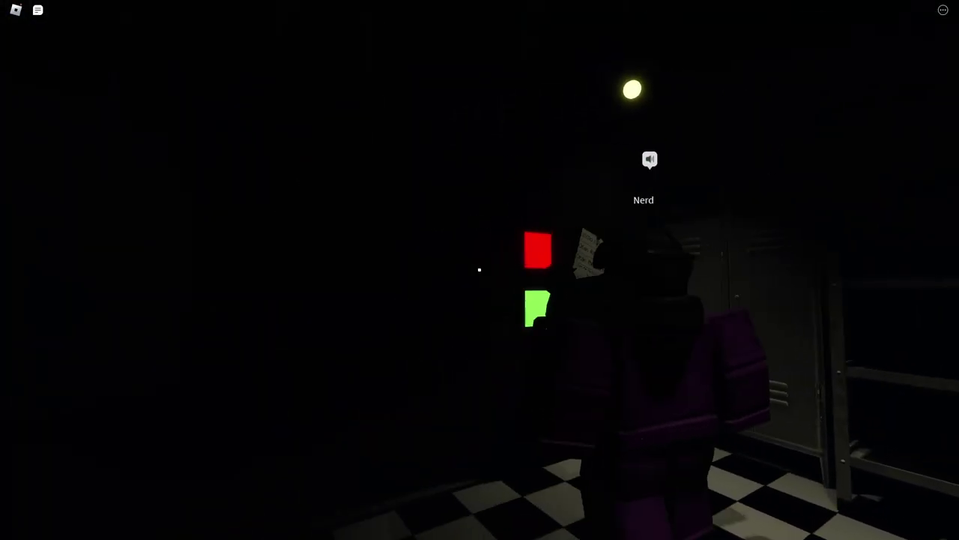
{"action": "key", "text": "e"}
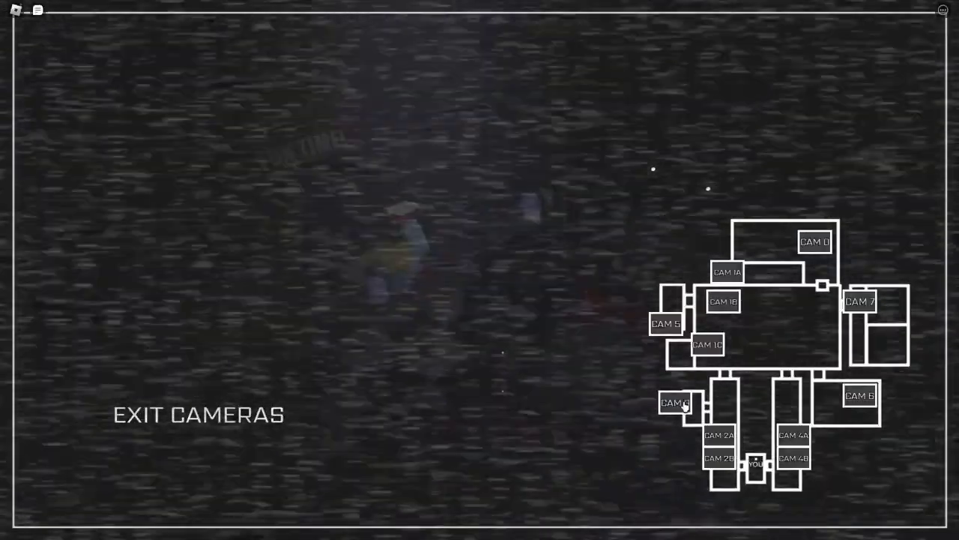
{"action": "key", "text": "e"}
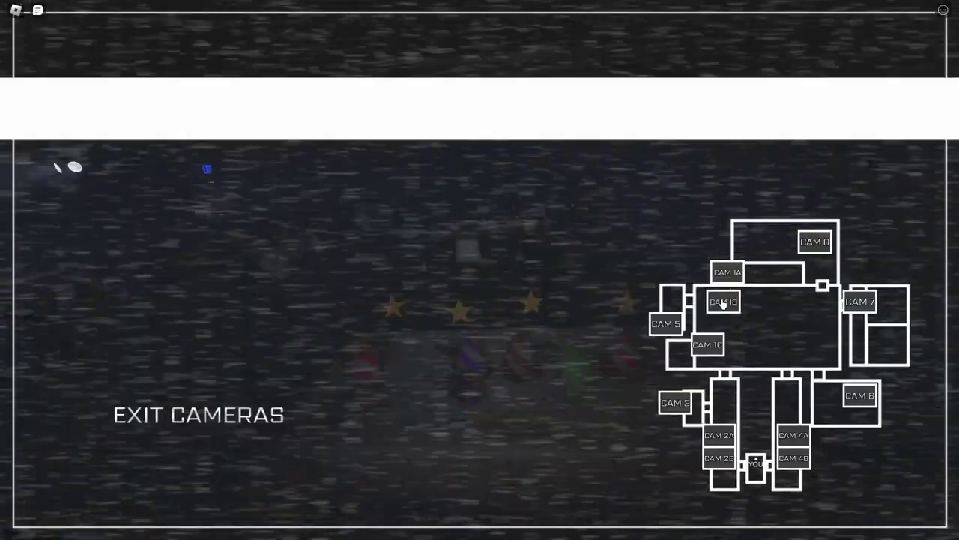
- Check CAM 1C, 4B, 3, 2A and audio-only CAM 6, then exit cameras toward the door lights
{"action": "left_click", "coordinate": [706, 342]}
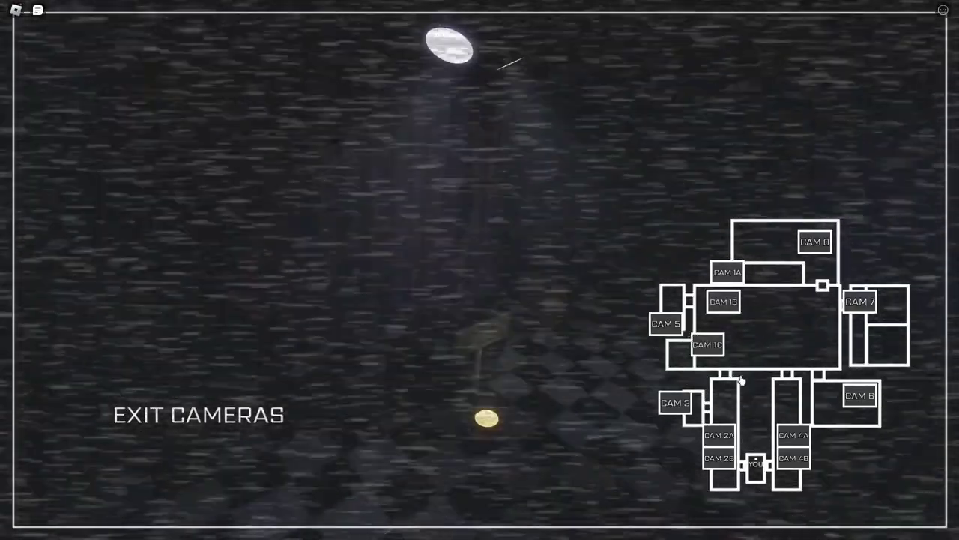
{"action": "left_click", "coordinate": [780, 435]}
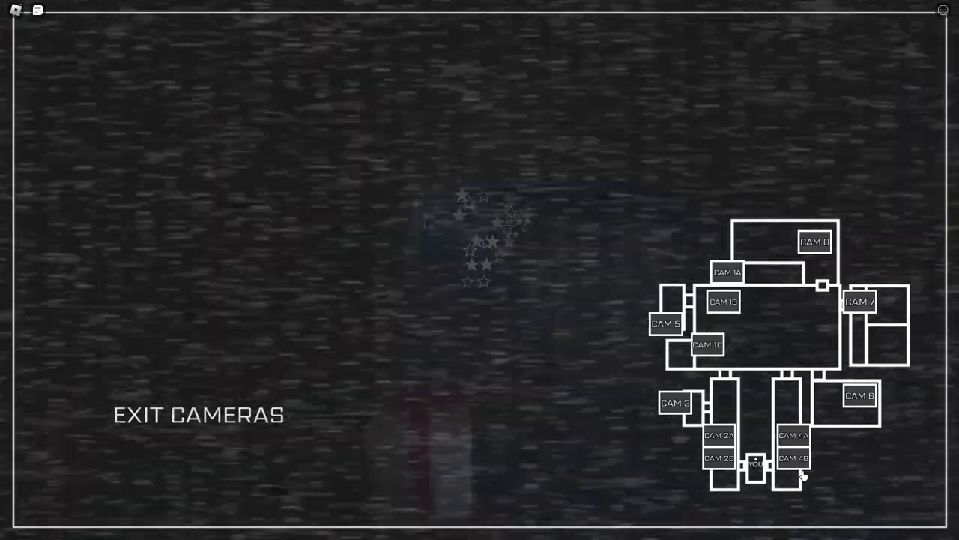
{"action": "left_click", "coordinate": [793, 458]}
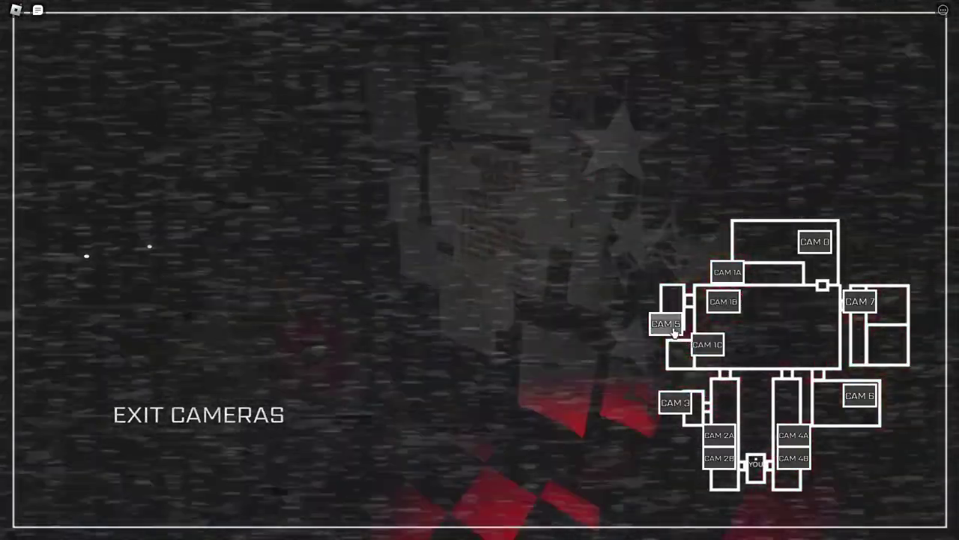
{"action": "left_click", "coordinate": [665, 323]}
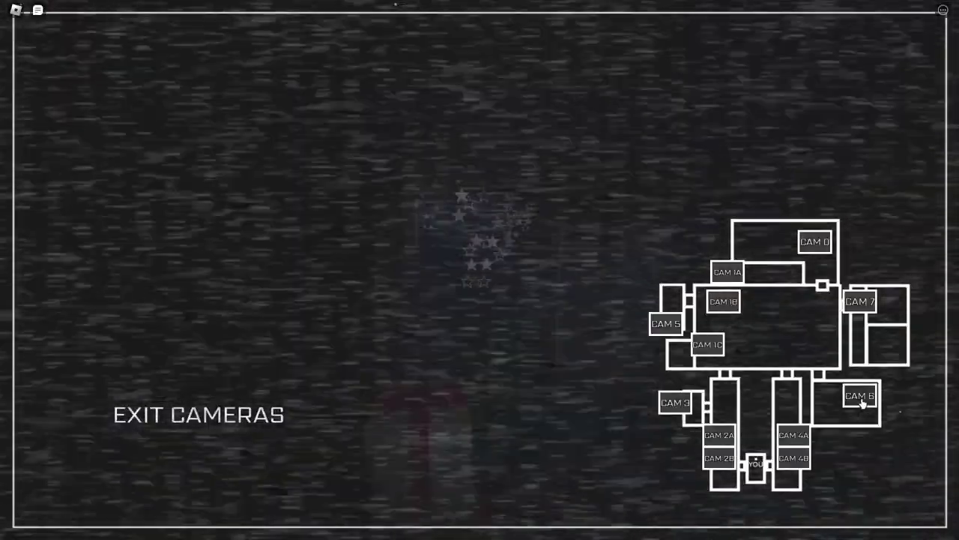
{"action": "left_click", "coordinate": [862, 402]}
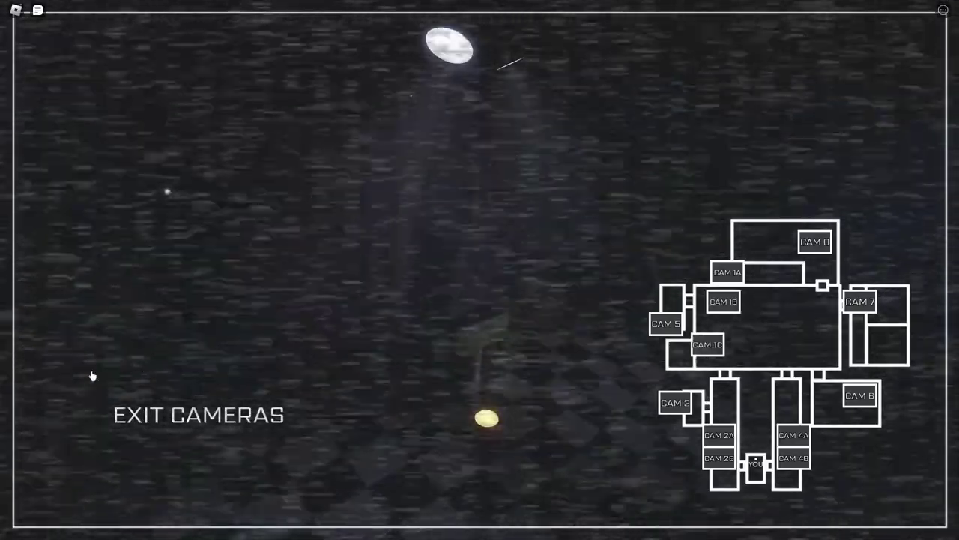
{"action": "left_click", "coordinate": [199, 414]}
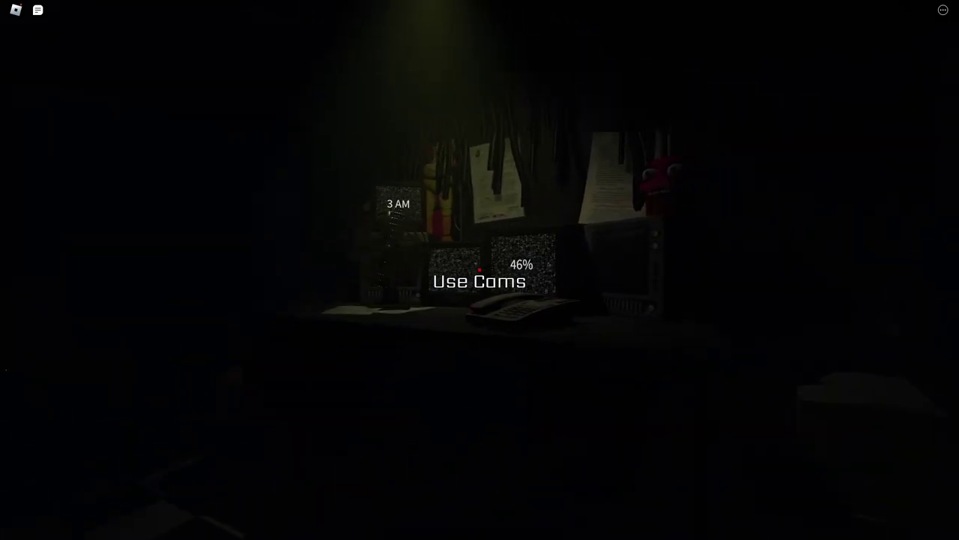
- Glance at the camera monitor again, then close it and turn toward the lockers
{"action": "left_click", "coordinate": [480, 268]}
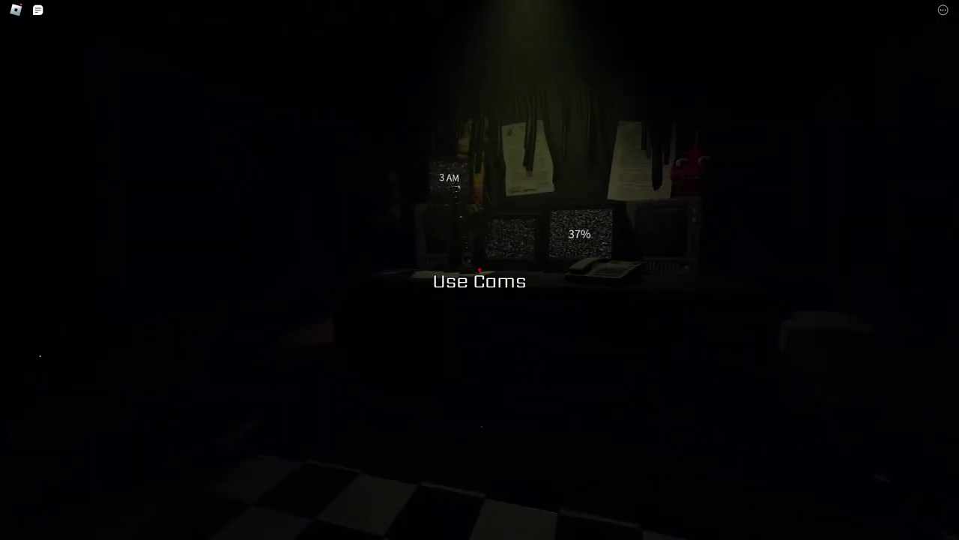
{"action": "left_click", "coordinate": [480, 269]}
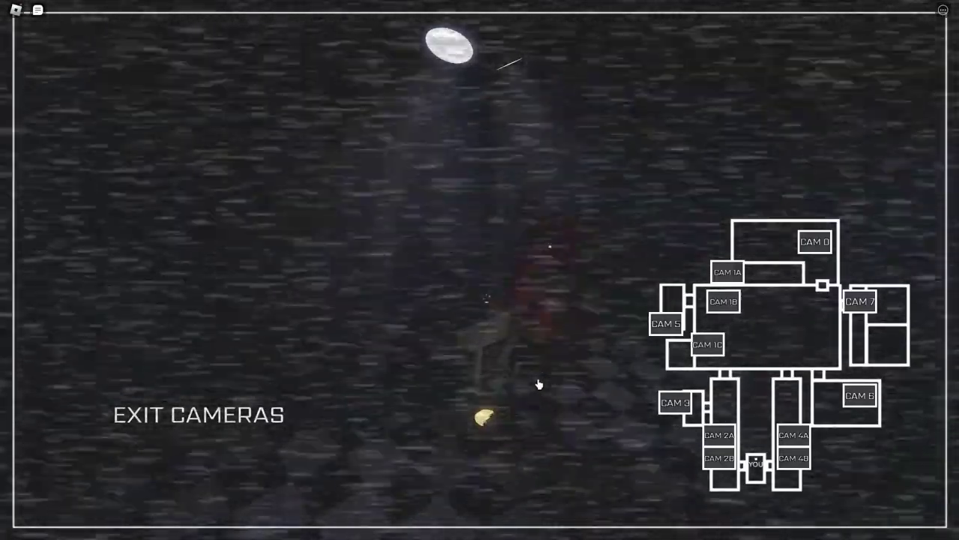
{"action": "key", "text": "e"}
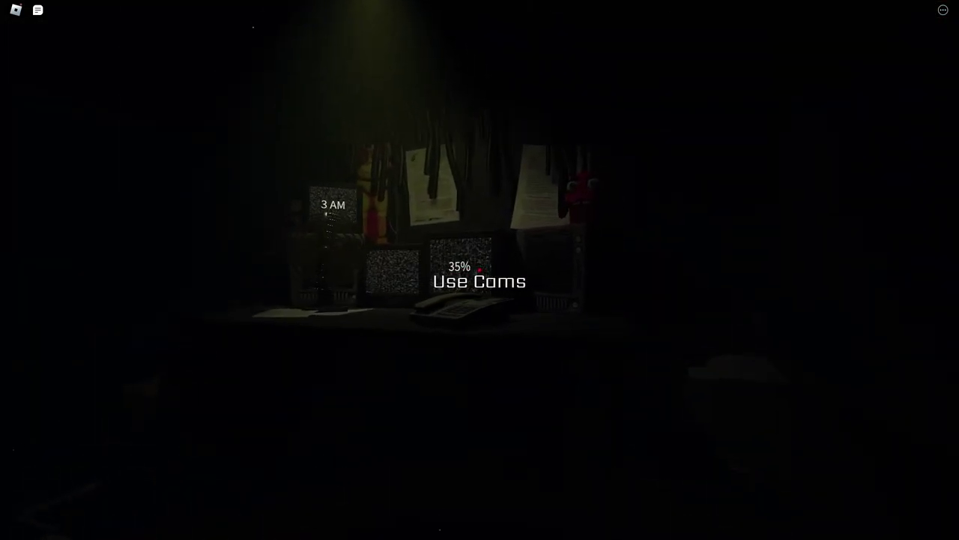
- Briefly open the cameras to check the door, then reopen them to view pirate cove
{"action": "left_click", "coordinate": [480, 281]}
{"action": "left_click", "coordinate": [198, 415]}
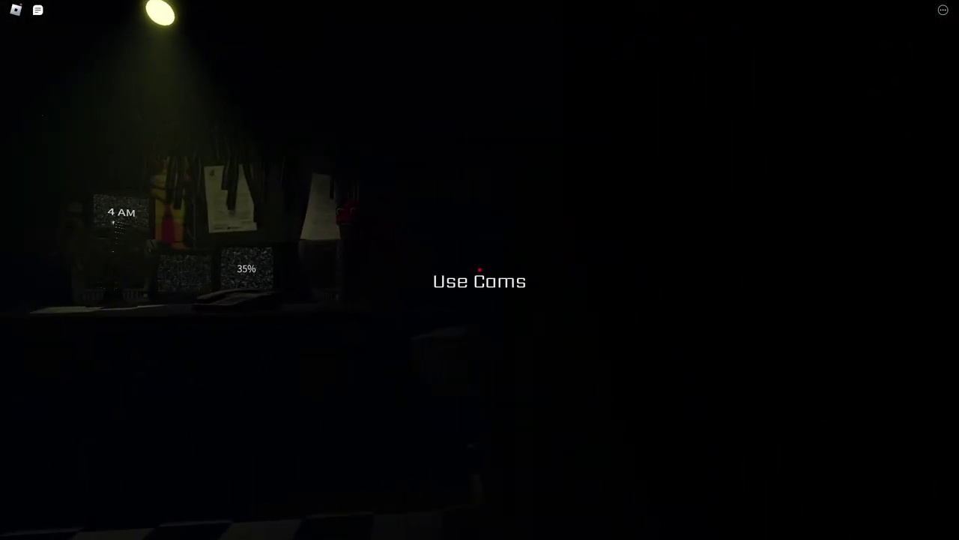
{"action": "left_click", "coordinate": [479, 270]}
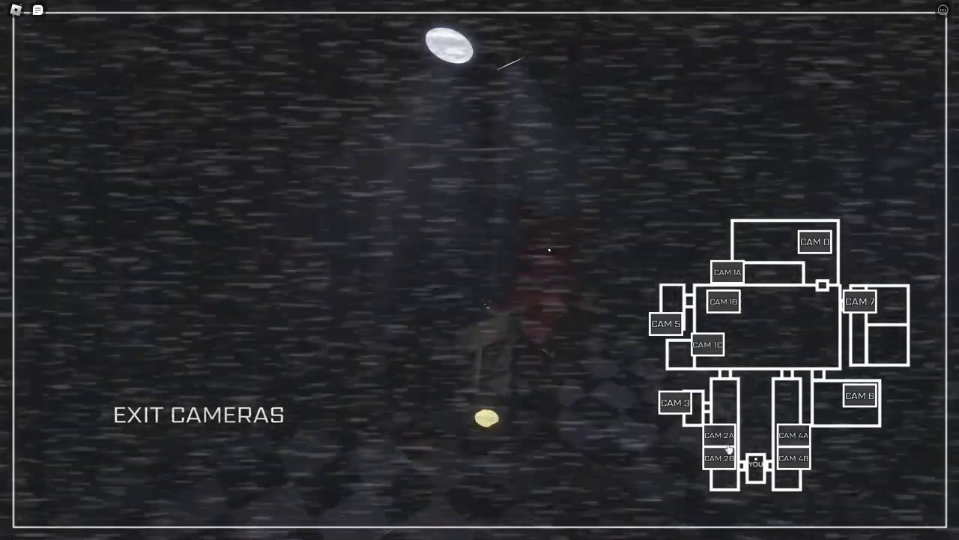
{"action": "left_click", "coordinate": [794, 436]}
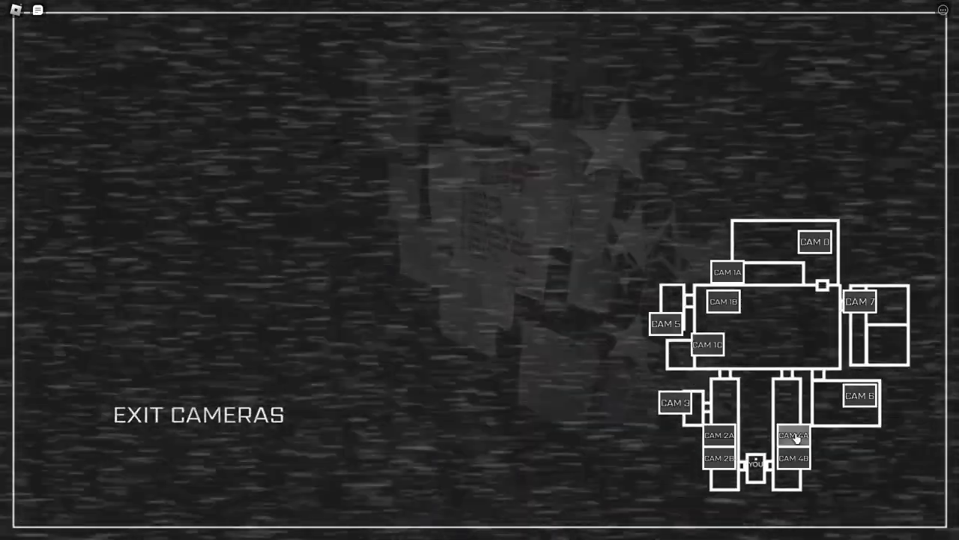
{"action": "key", "text": "Escape"}
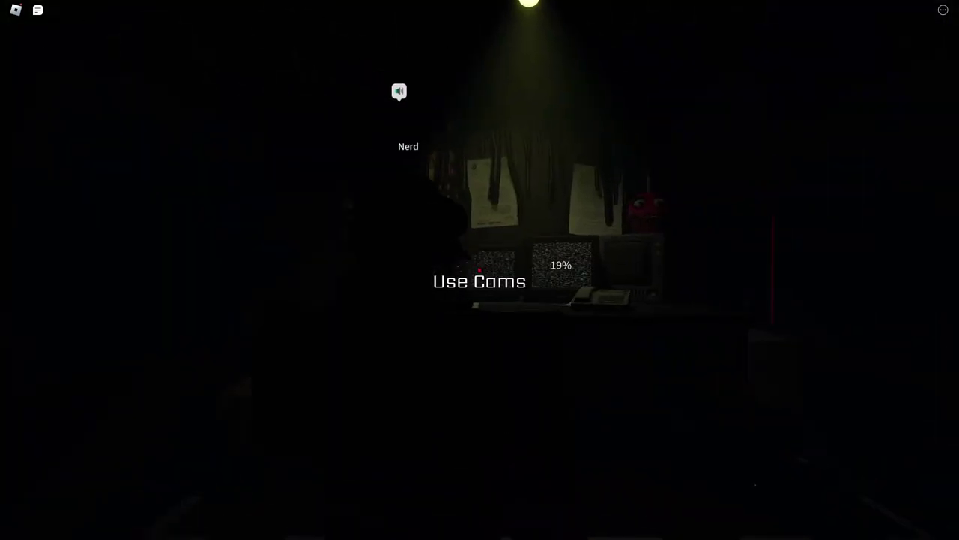
- Try to open the cameras and find someone else is already using them
{"action": "left_click", "coordinate": [479, 268]}
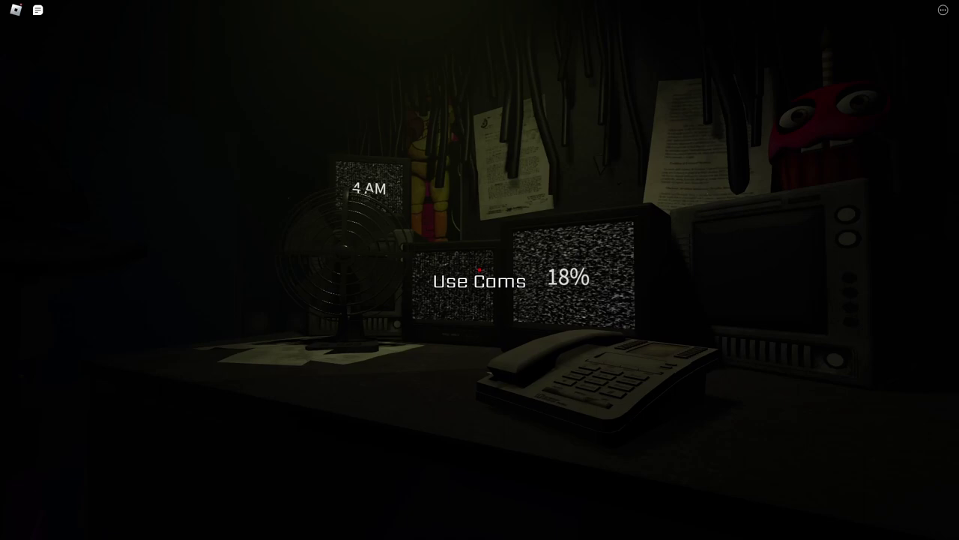